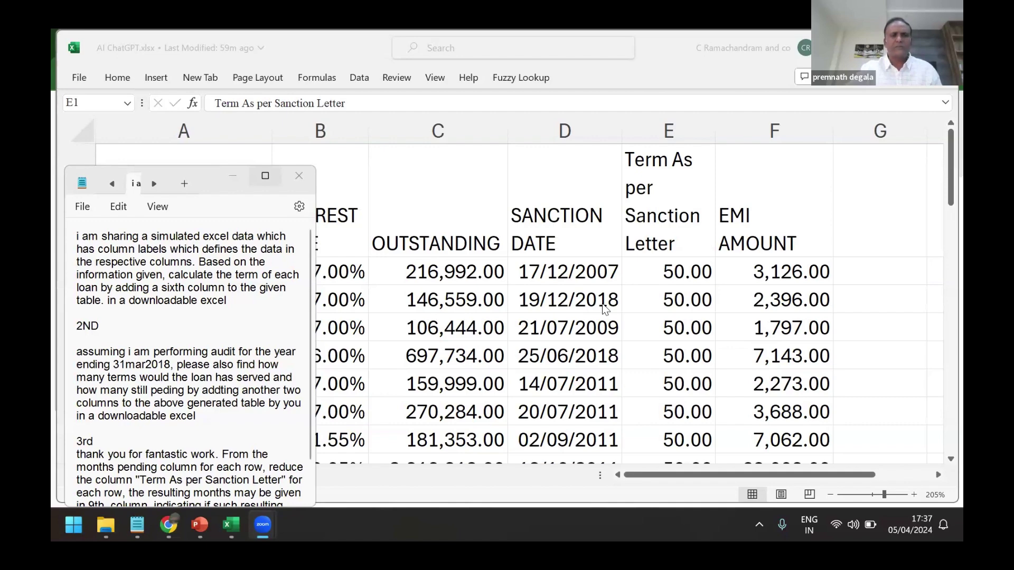
Minimize the Notepad prompt notes so the whole Term Loan table is uncovered
{"action": "left_click", "coordinate": [233, 175]}
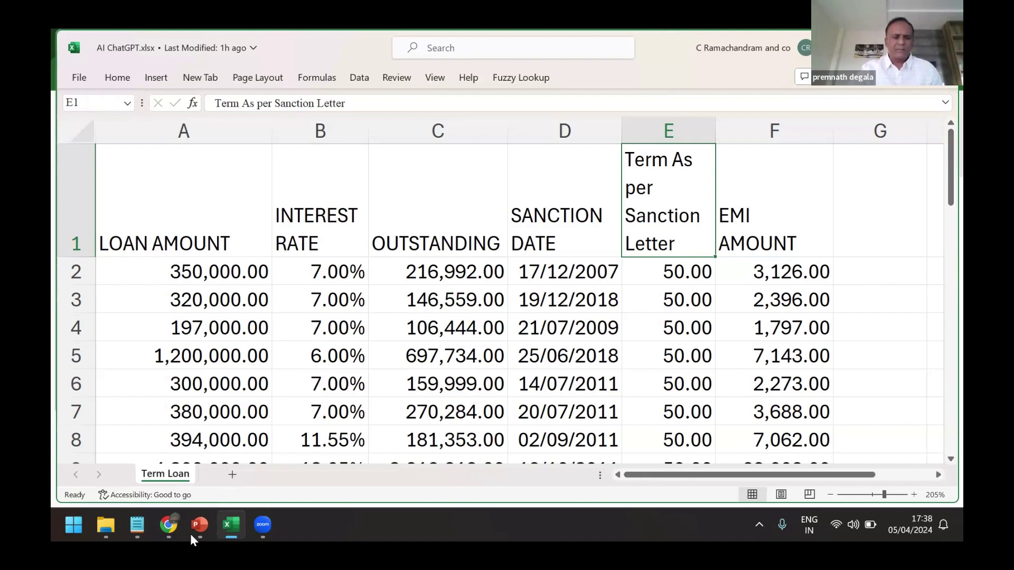
Show the prompt notes full-screen in Notepad with a 30-pt font size
{"action": "left_click", "coordinate": [147, 521]}
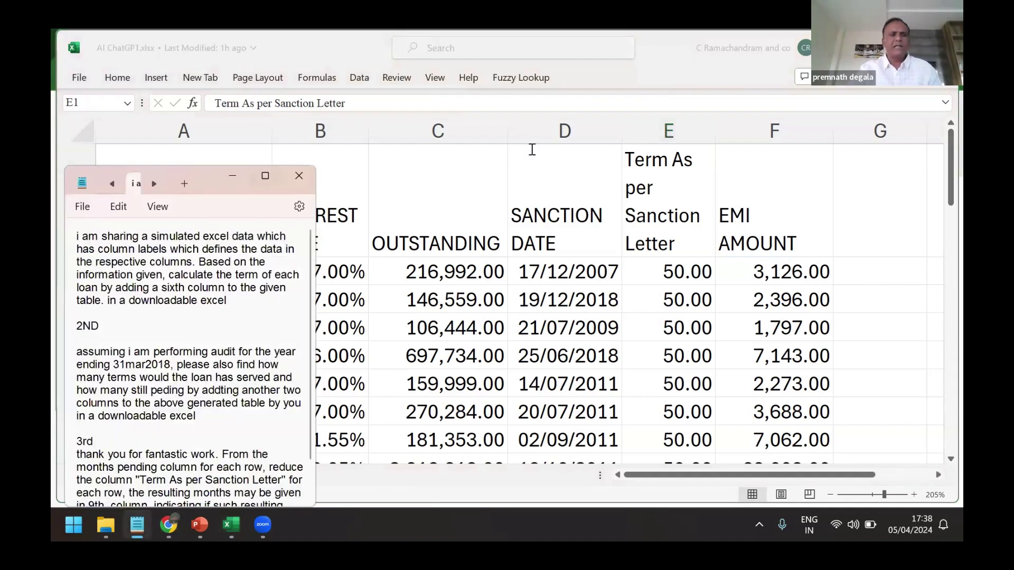
{"action": "key", "text": "super+Up"}
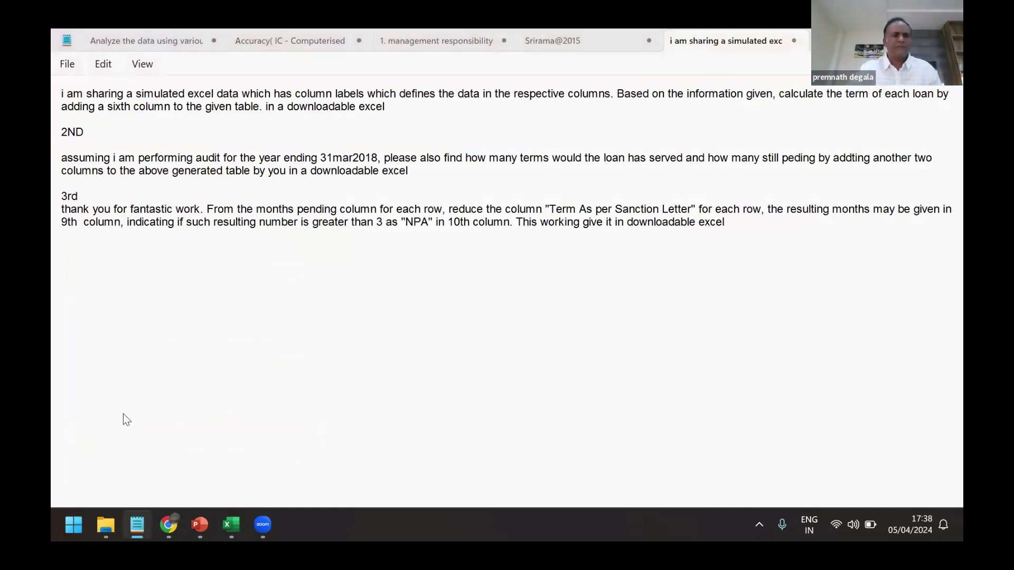
{"action": "key", "text": "alt+e"}
{"action": "key", "text": "Up"}
{"action": "key", "text": "Return"}
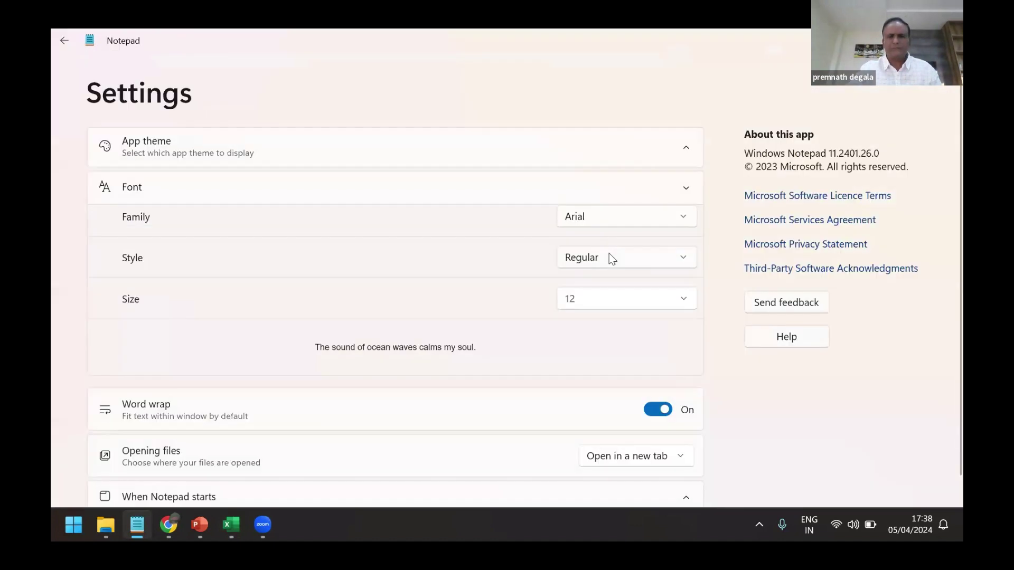
{"action": "left_click", "coordinate": [585, 301]}
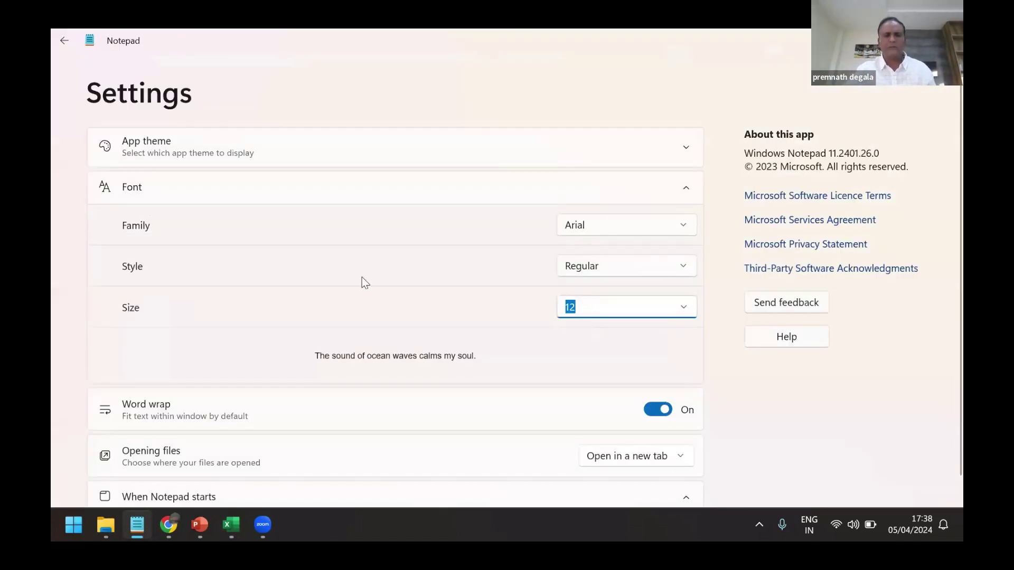
{"action": "type", "text": "30"}
{"action": "left_click", "coordinate": [61, 41]}
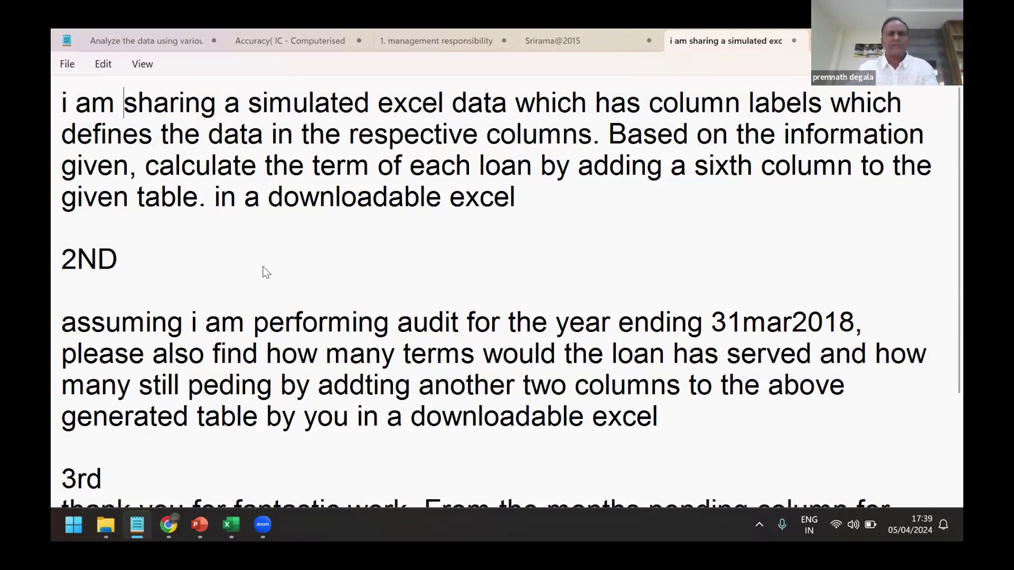
Switch between the notes and the Excel loan sheet, ending on Excel
{"action": "key", "text": "alt+Tab"}
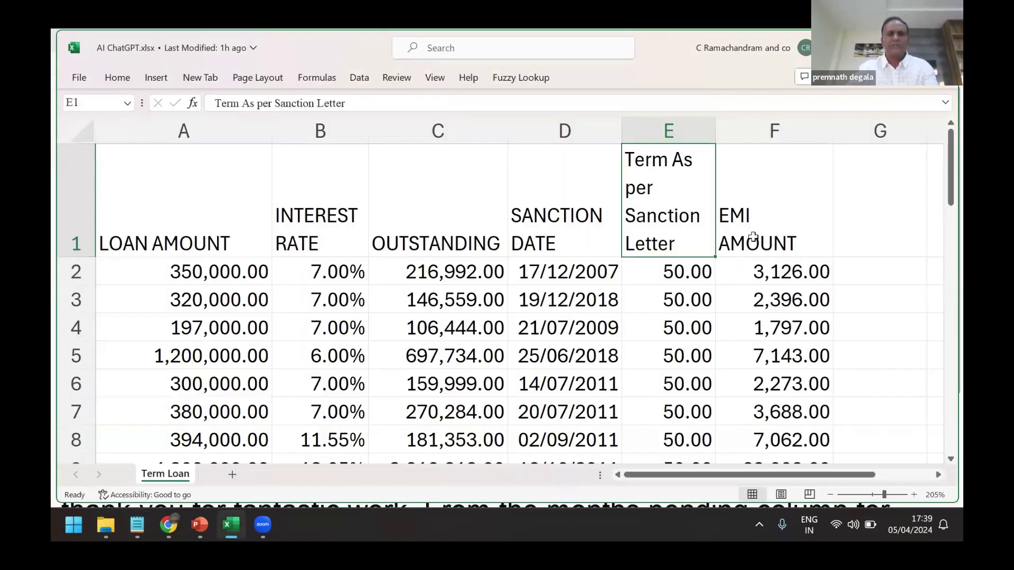
{"action": "key", "text": "alt+Tab"}
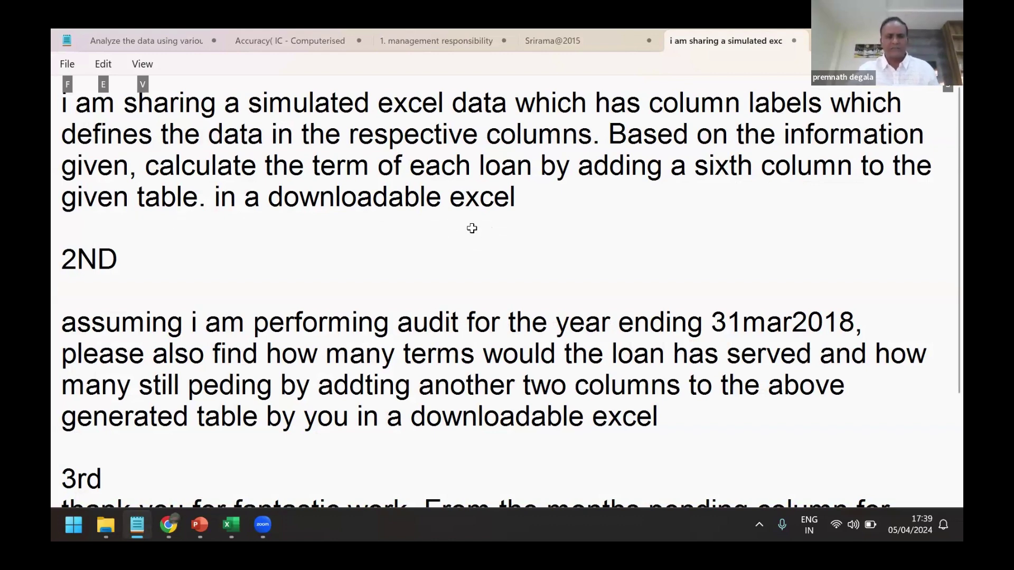
{"action": "key", "text": "alt+Tab"}
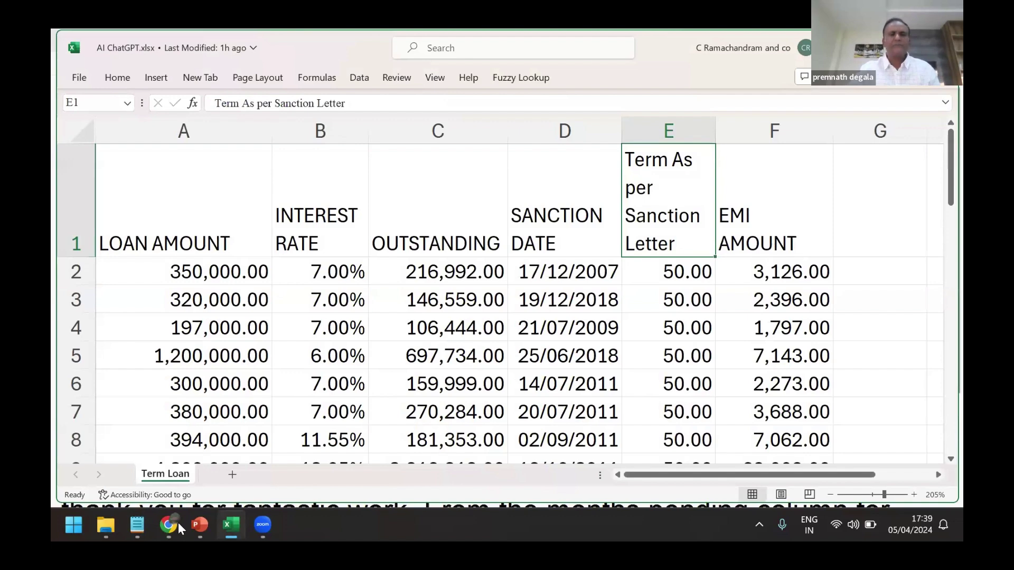
Attach AI ChatGPT.xlsx in the Data Analyst chat and resubmit the loan-term prompt
{"action": "key", "text": "alt+Tab"}
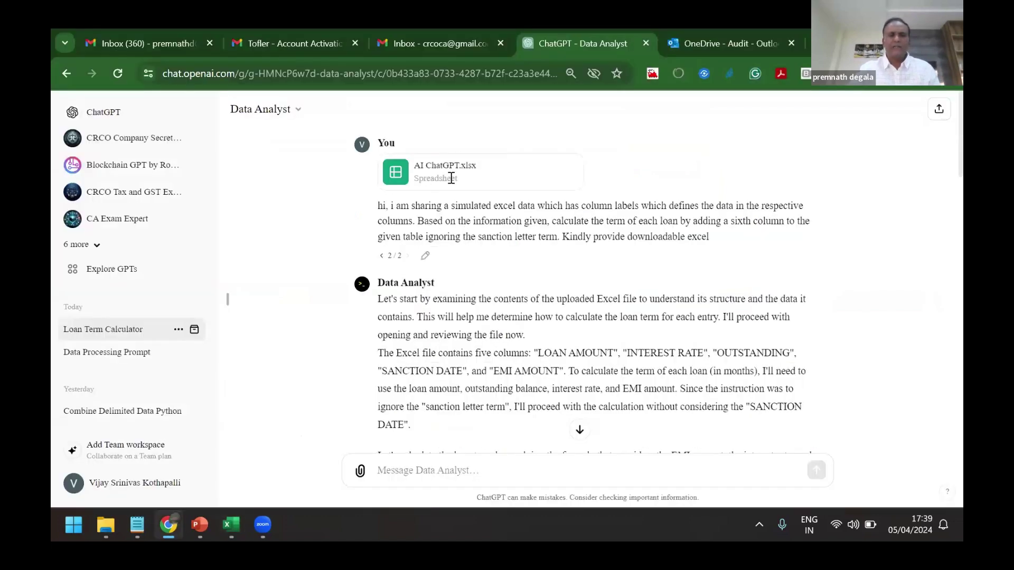
{"action": "left_click", "coordinate": [361, 473]}
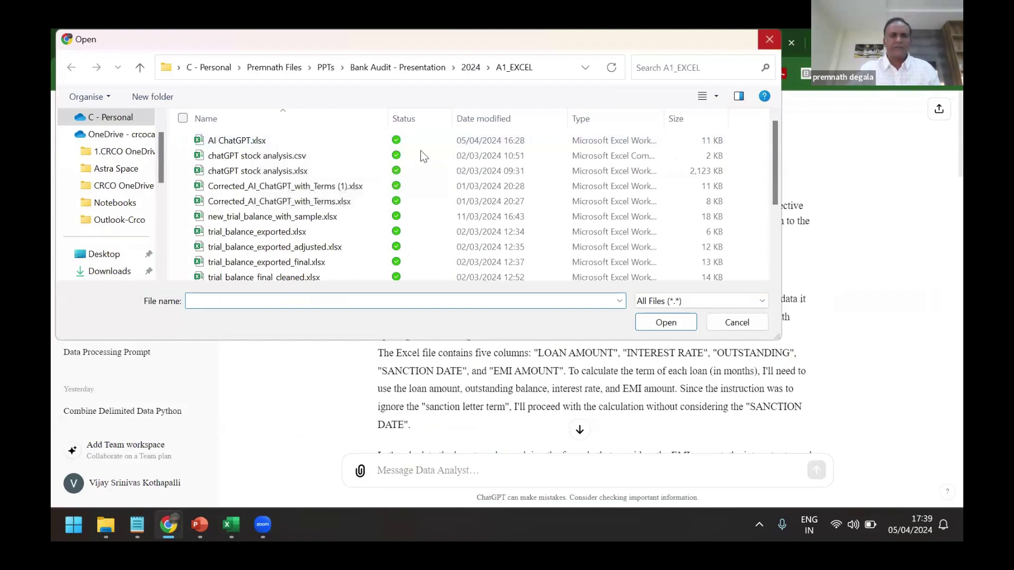
{"action": "double_click", "coordinate": [450, 141]}
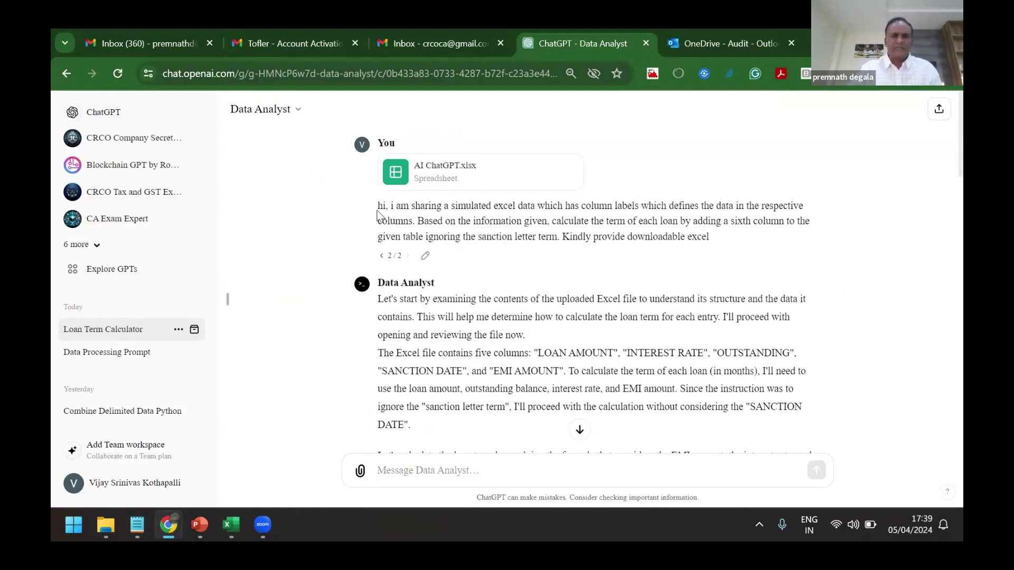
{"action": "left_click", "coordinate": [425, 256]}
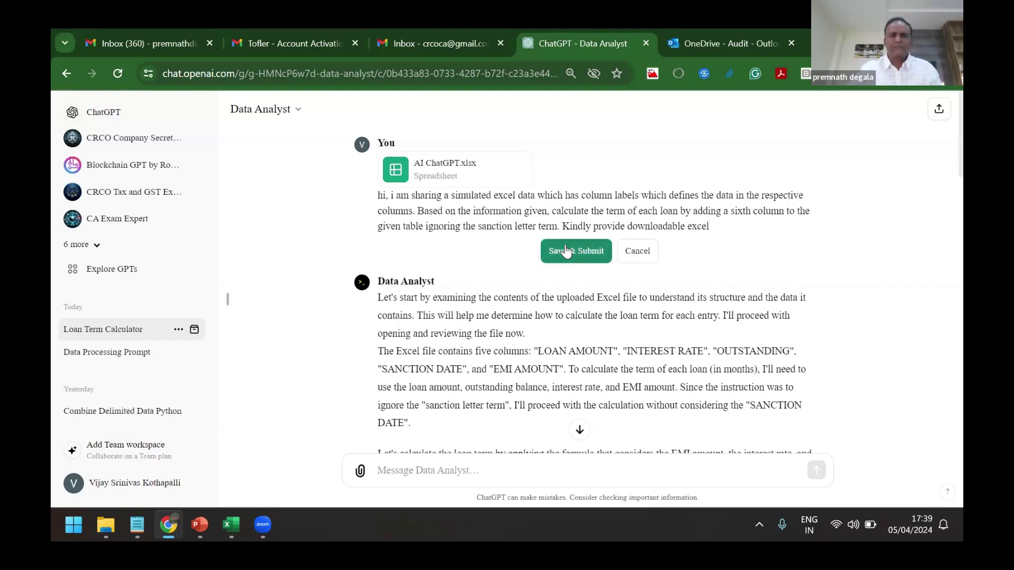
{"action": "left_click", "coordinate": [565, 251]}
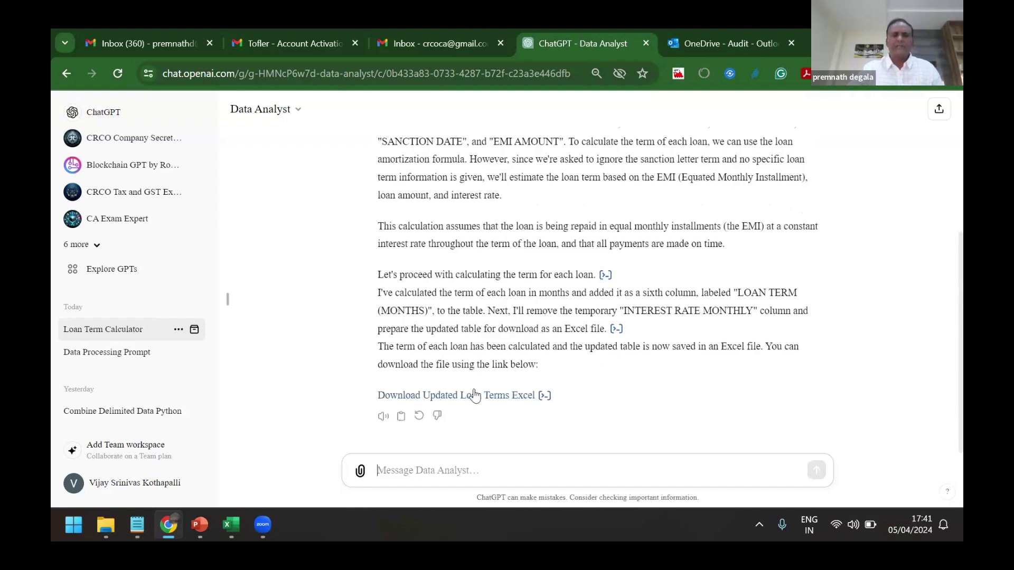
Download the updated loan terms workbook as 6.Updated_Loan_Terms.xlsx into AI_ICAI_05APRIL2024
{"action": "left_click", "coordinate": [472, 396]}
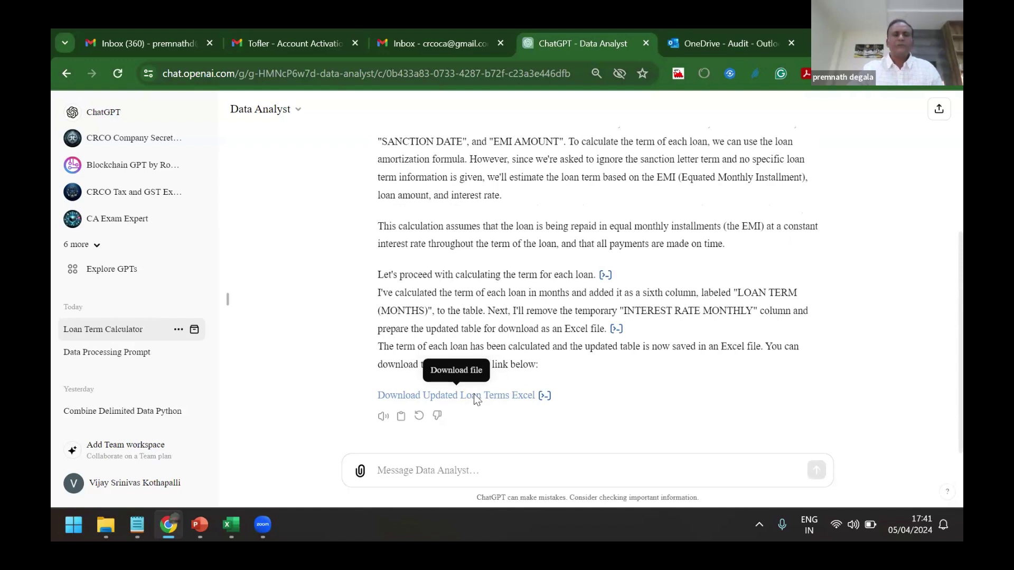
{"action": "left_click", "coordinate": [480, 397]}
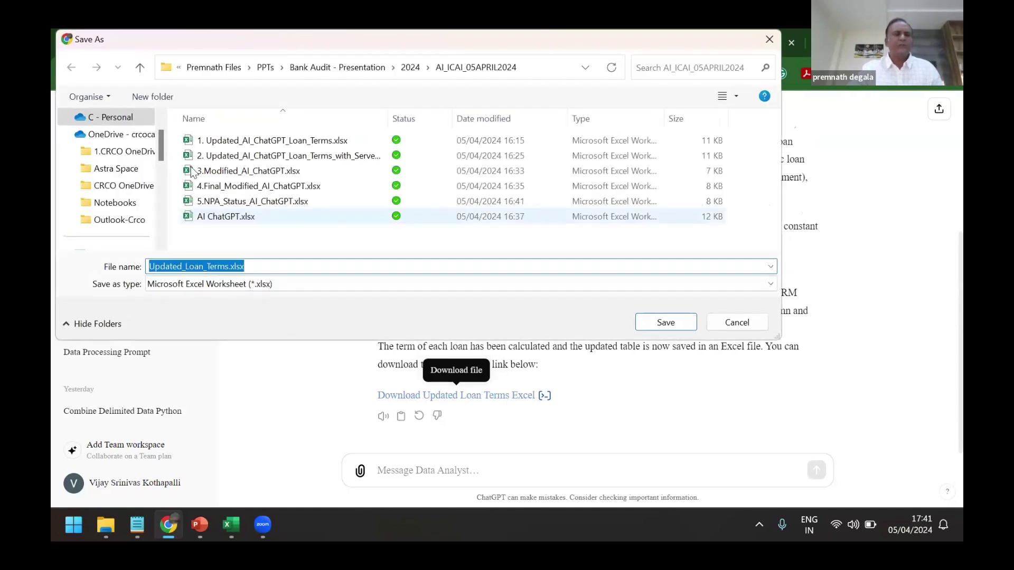
{"action": "scroll", "coordinate": [157, 151], "scroll_direction": "down", "scroll_amount": 3}
{"action": "scroll", "coordinate": [160, 138], "scroll_direction": "up", "scroll_amount": 5}
{"action": "left_click", "coordinate": [208, 261]}
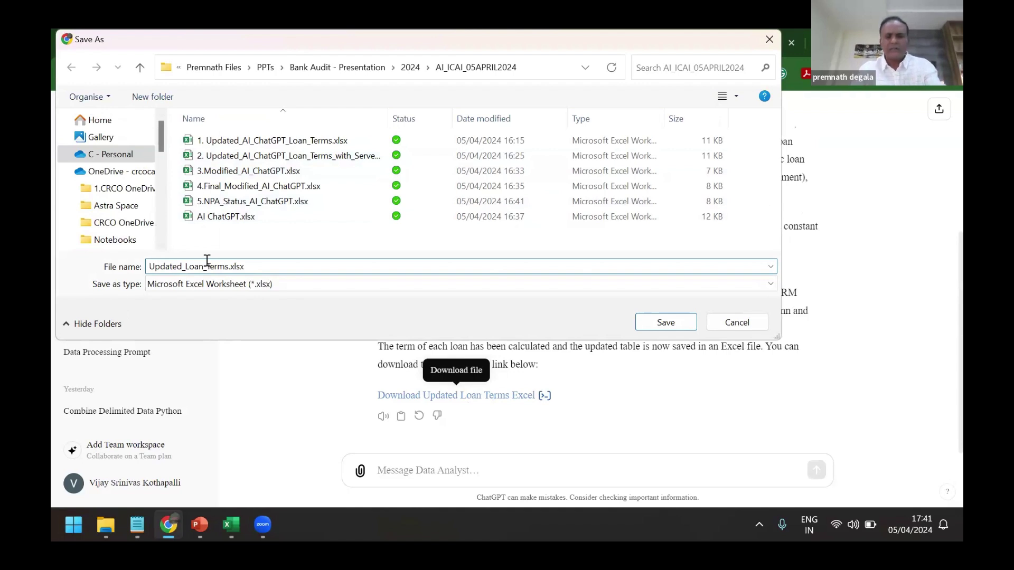
{"action": "key", "text": "Home"}
{"action": "type", "text": "6."}
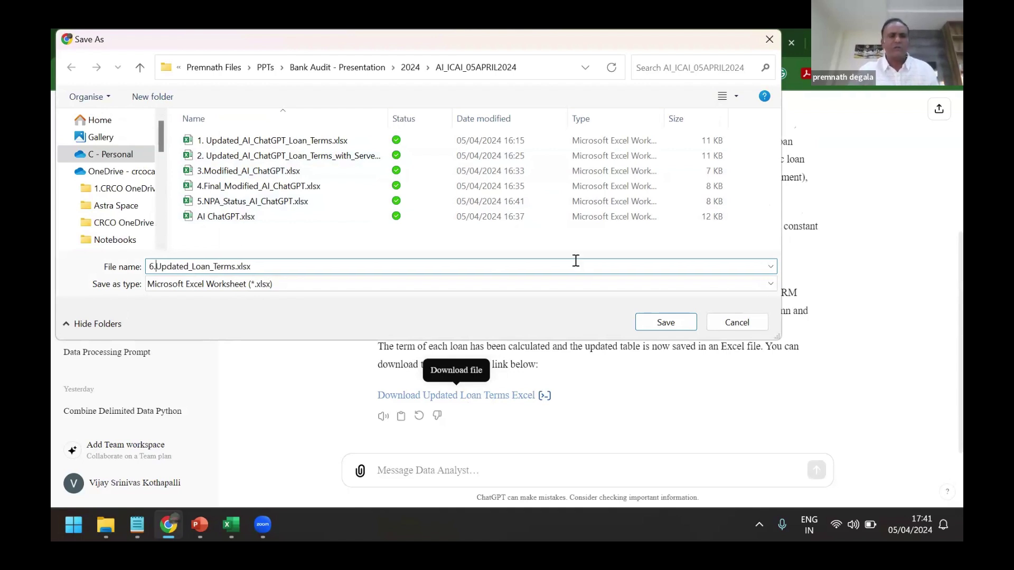
{"action": "left_click", "coordinate": [664, 323]}
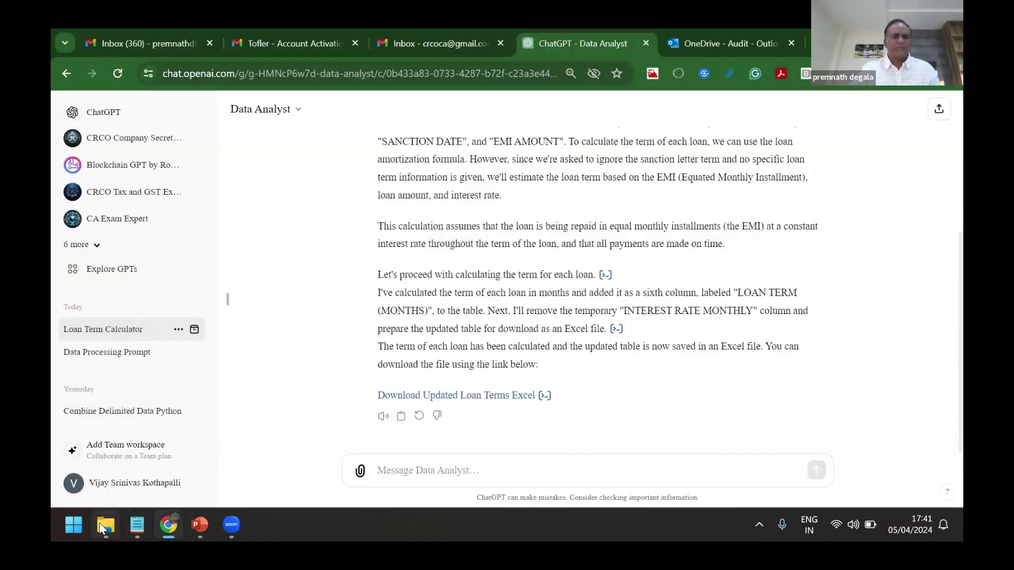
Open 6.Updated_Loan_Terms.xlsx from the AI_ICAI_05APRIL2024 folder in File Explorer
{"action": "left_click", "coordinate": [104, 527]}
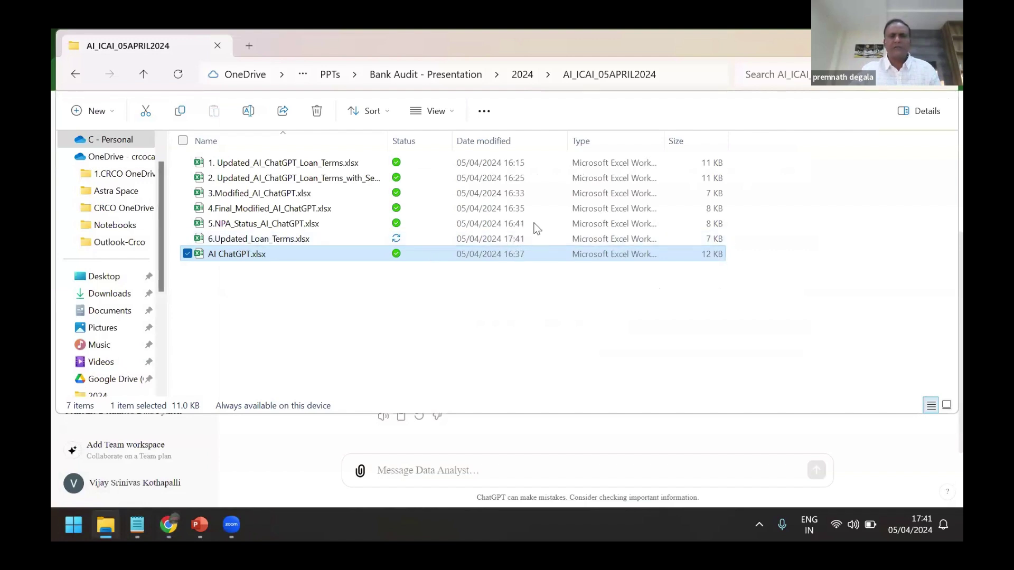
{"action": "double_click", "coordinate": [306, 244]}
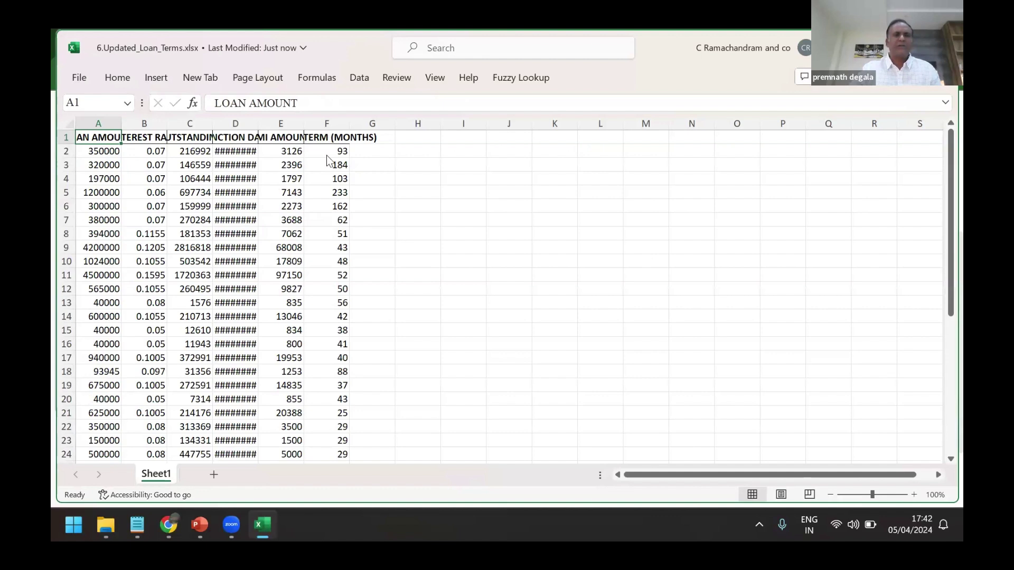
Autofit column F so the LOAN TERM (MONTHS) heading fits above its values
{"action": "double_click", "coordinate": [349, 123]}
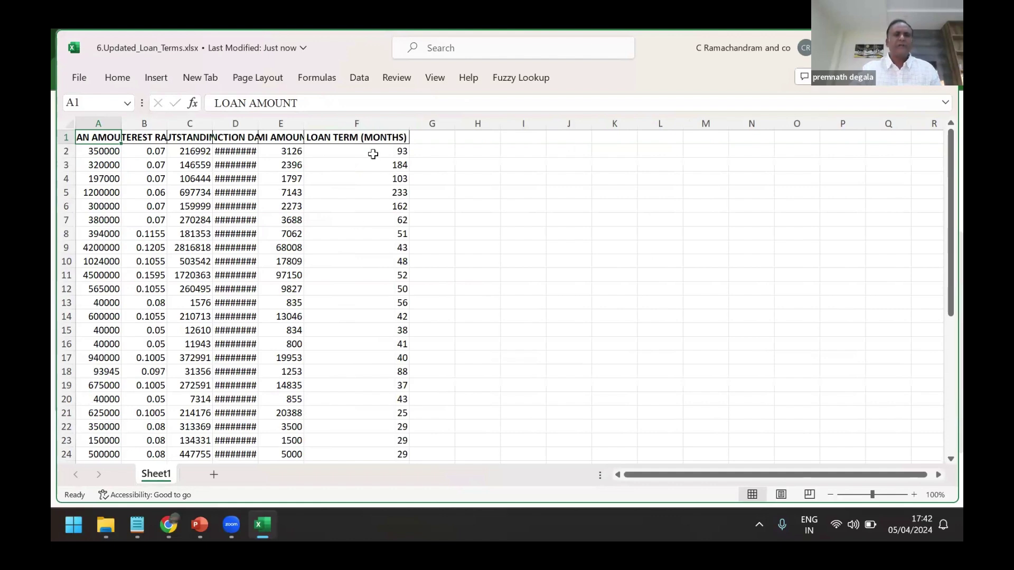
Return to the ChatGPT chat and review the EMI-based loan term explanation
{"action": "left_click", "coordinate": [165, 529]}
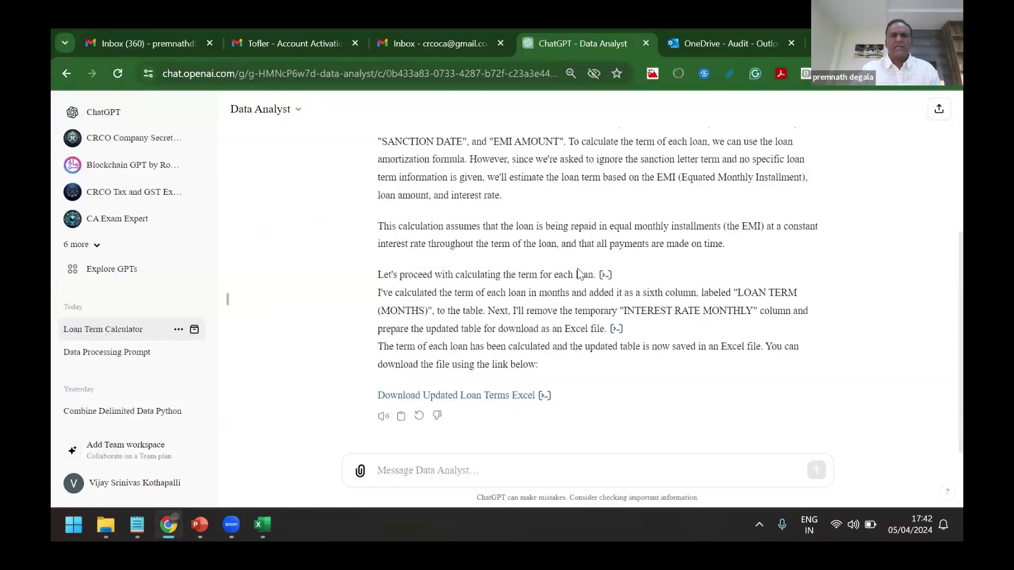
{"action": "scroll", "coordinate": [580, 273], "scroll_direction": "up", "scroll_amount": 3}
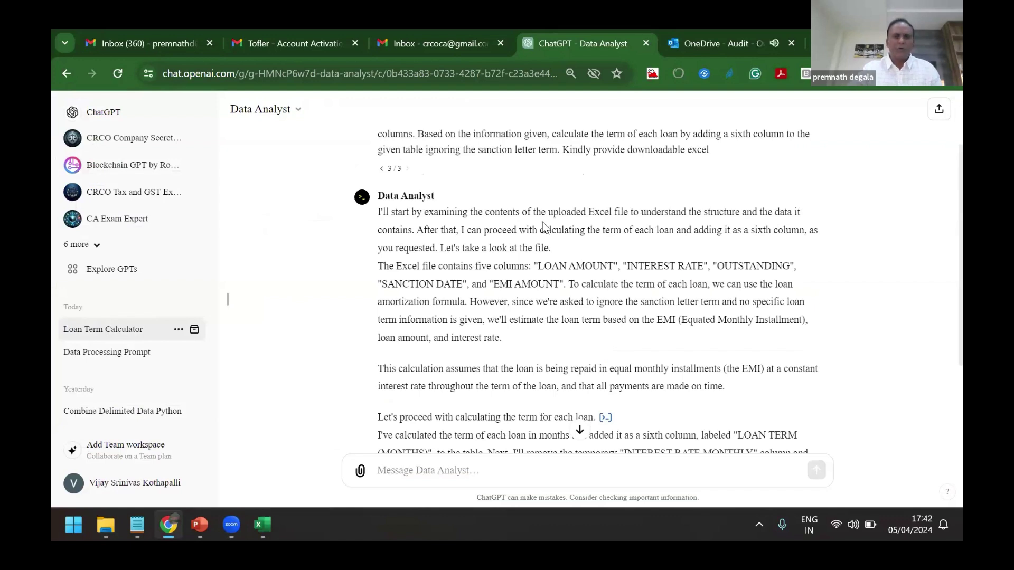
{"action": "scroll", "coordinate": [543, 222], "scroll_direction": "down", "scroll_amount": 1}
{"action": "scroll", "coordinate": [456, 223], "scroll_direction": "down", "scroll_amount": 1}
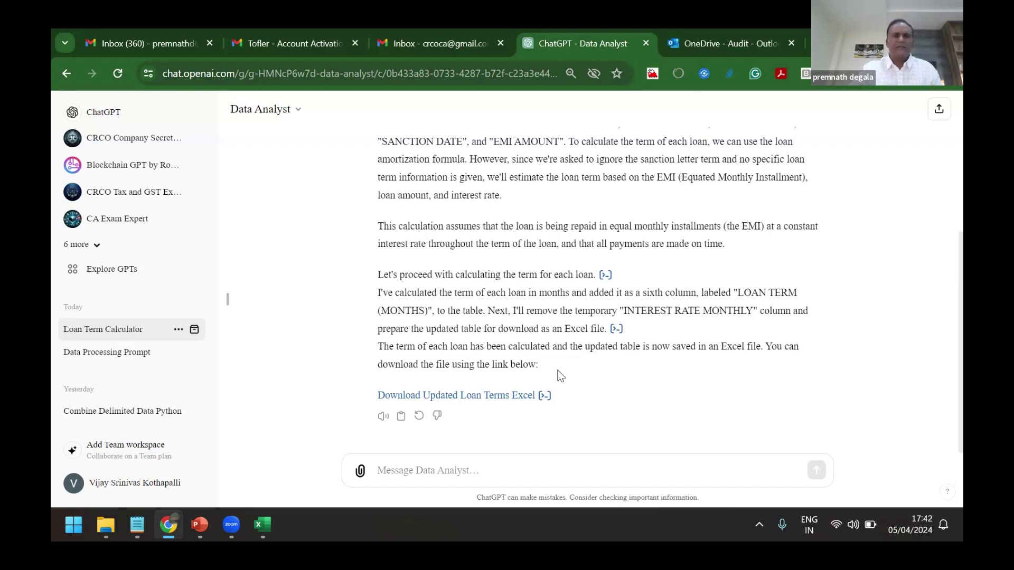
Copy the second, audit-year prompt from the notes and send it to Data Analyst
{"action": "left_click", "coordinate": [133, 524]}
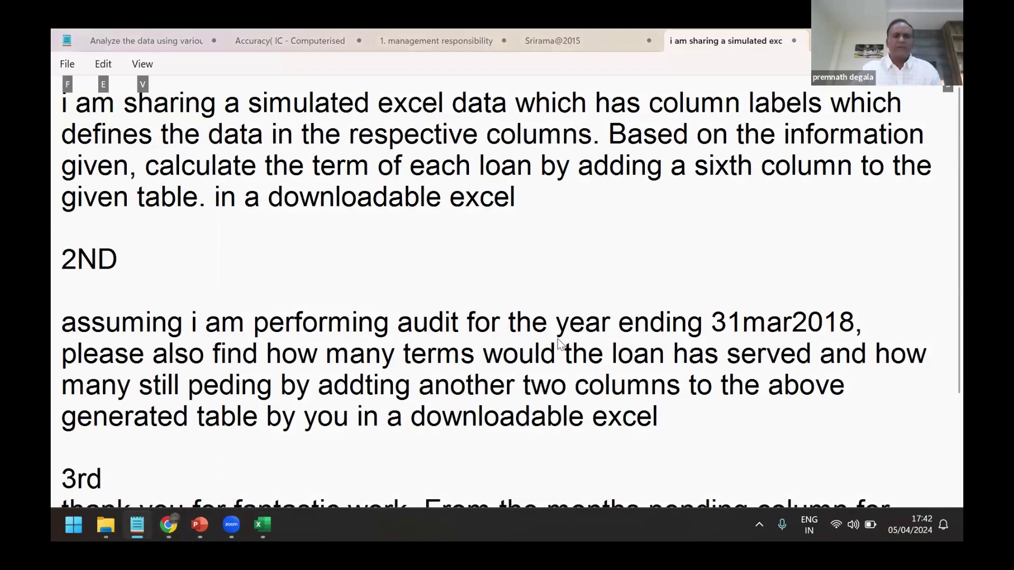
{"action": "key", "text": "Escape"}
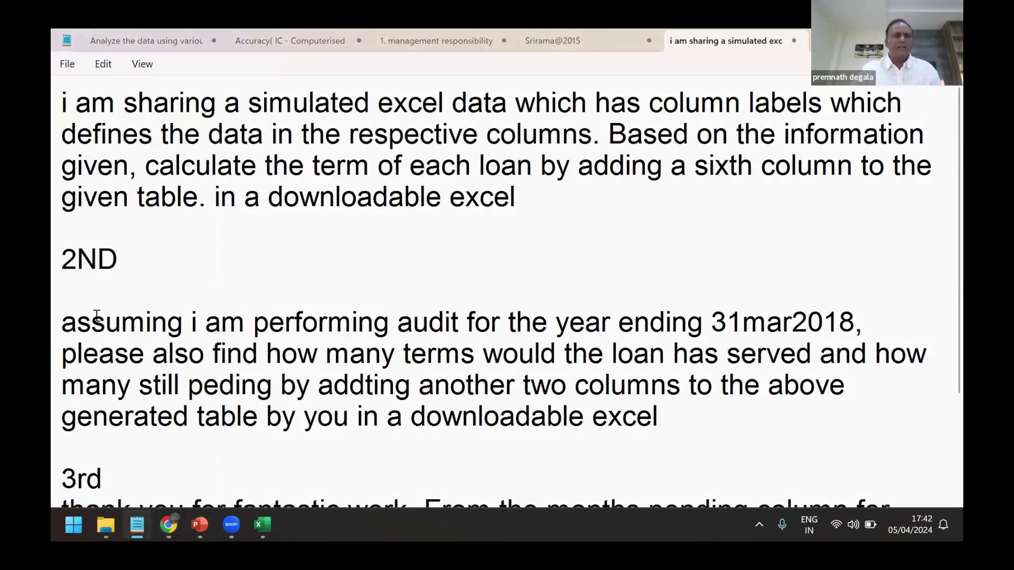
{"action": "left_click_drag", "start_coordinate": [61, 323], "coordinate": [799, 429]}
{"action": "key", "text": "ctrl+c"}
{"action": "key", "text": "alt+Tab"}
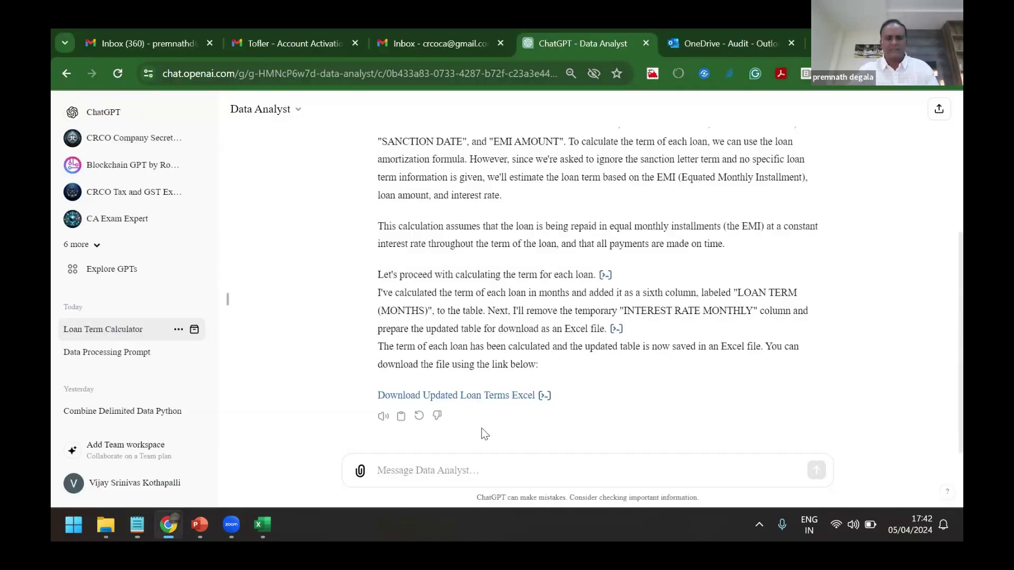
{"action": "left_click", "coordinate": [482, 475]}
{"action": "key", "text": "ctrl+v"}
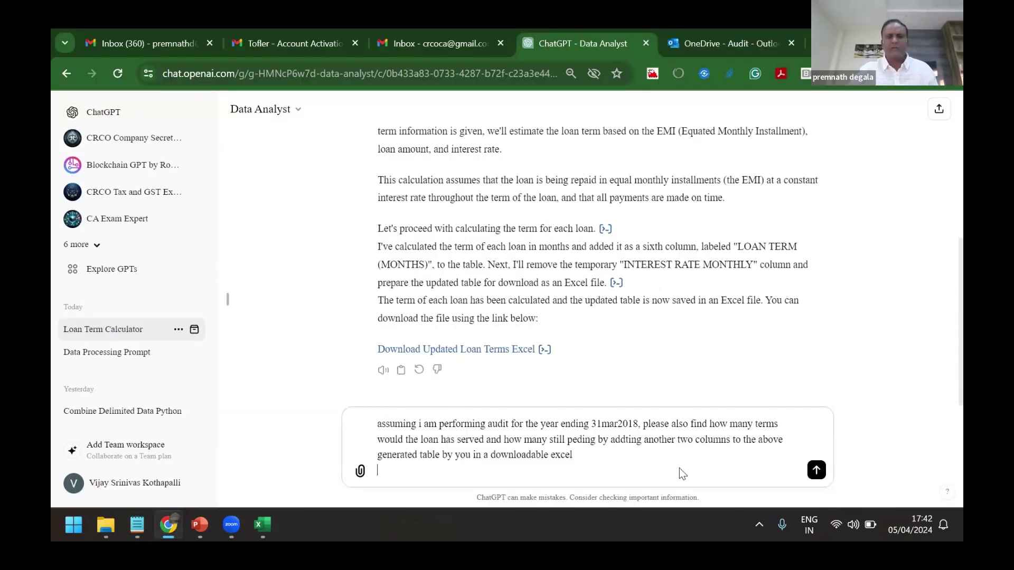
{"action": "left_click", "coordinate": [816, 471]}
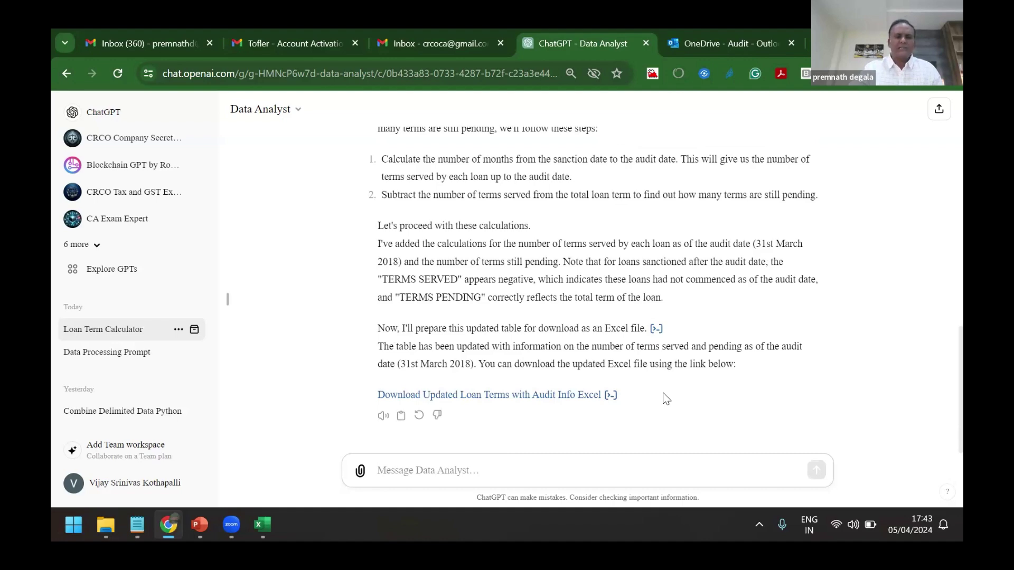
Send the third, NPA-status prompt, then select 5.NPA_Status_AI_ChatGPT.xlsx in AI_ICAI_05APRIL2024
{"action": "left_click", "coordinate": [137, 525]}
{"action": "scroll", "coordinate": [69, 365], "scroll_direction": "down", "scroll_amount": 2}
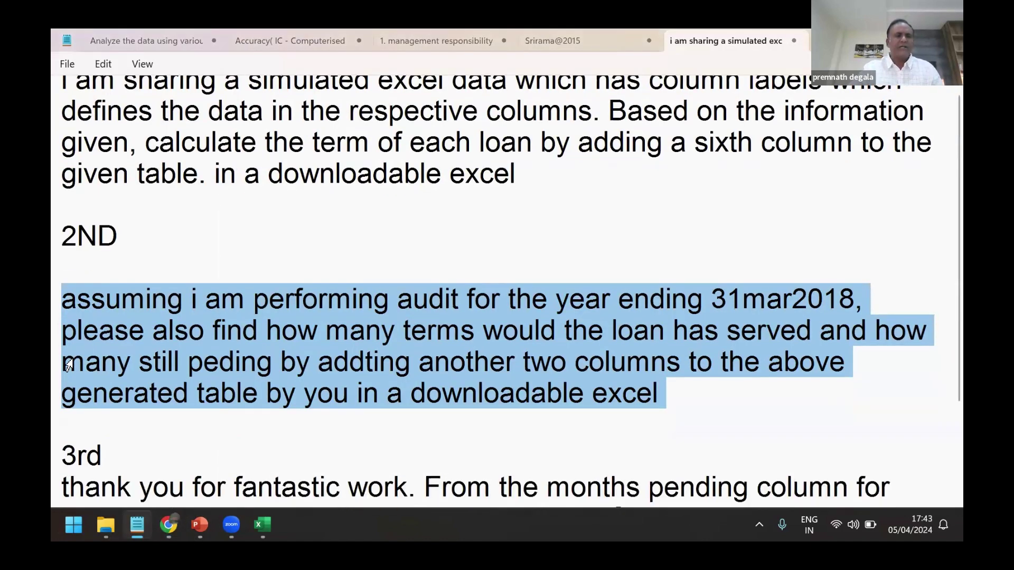
{"action": "left_click_drag", "start_coordinate": [69, 365], "coordinate": [656, 504]}
{"action": "key", "text": "ctrl+c"}
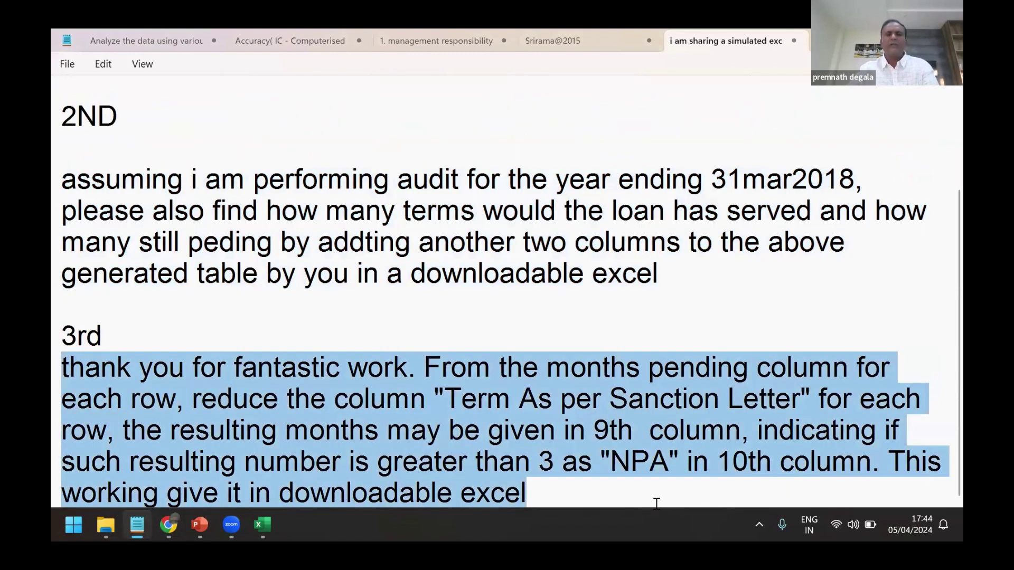
{"action": "key", "text": "alt+Tab"}
{"action": "left_click", "coordinate": [467, 477]}
{"action": "key", "text": "ctrl+v"}
{"action": "left_click", "coordinate": [817, 471]}
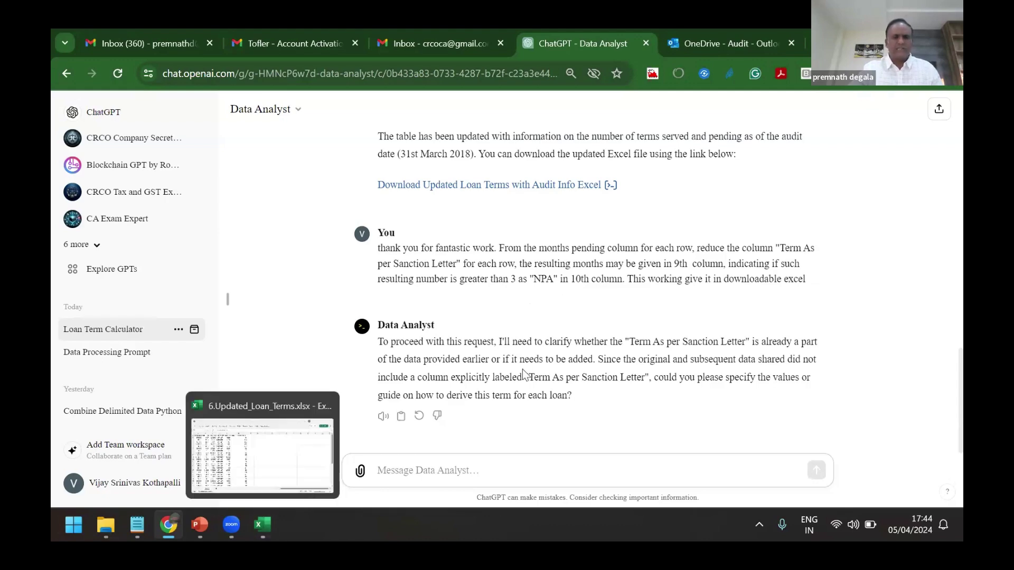
{"action": "left_click", "coordinate": [108, 526]}
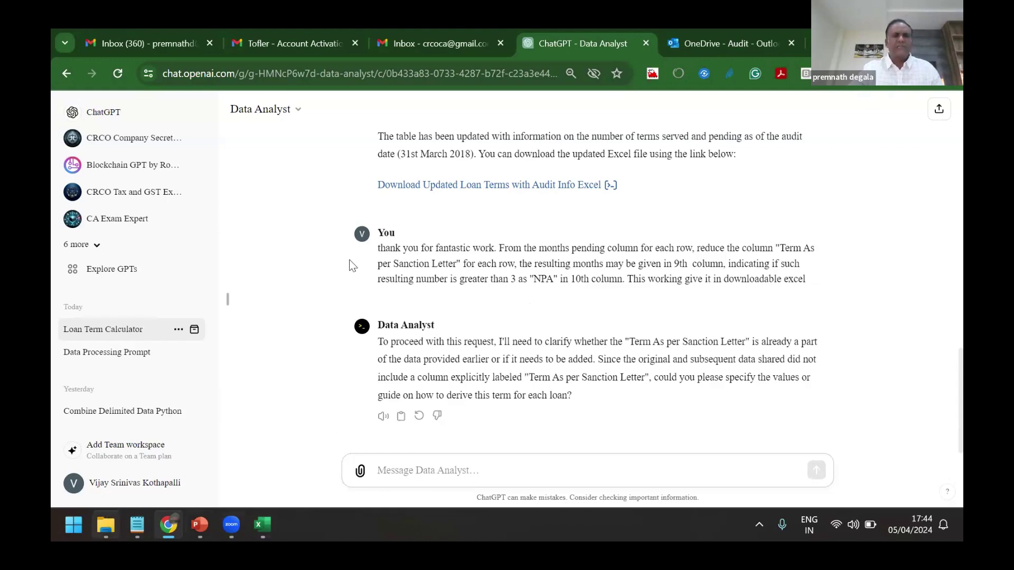
{"action": "left_click", "coordinate": [288, 223]}
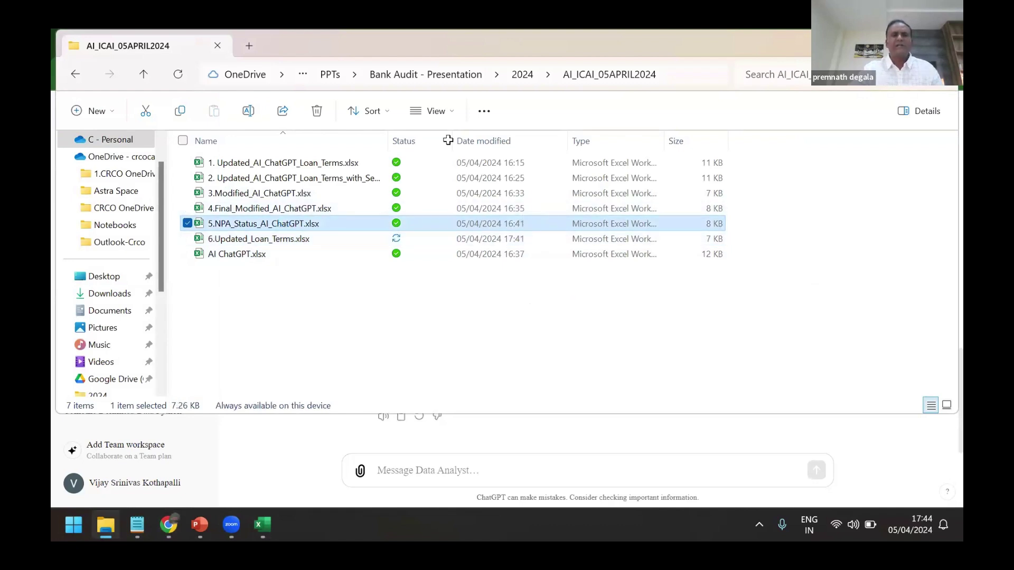
Open 5.NPA_Status_AI_ChatGPT.xlsx and scroll through its 39 loans' IS NPA statuses
{"action": "key", "text": "alt+Tab"}
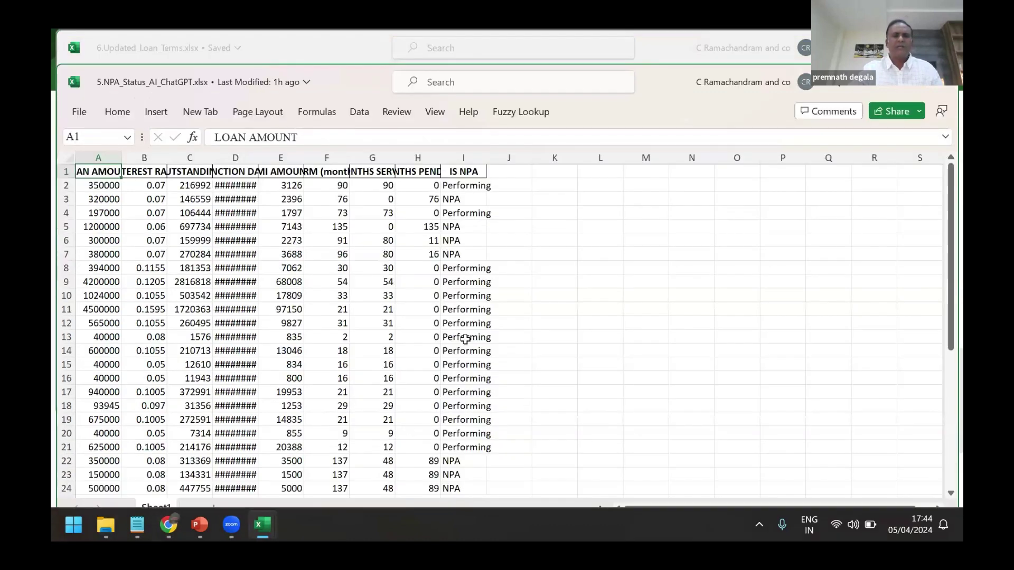
{"action": "scroll", "coordinate": [464, 338], "scroll_direction": "down", "scroll_amount": 3}
{"action": "scroll", "coordinate": [441, 351], "scroll_direction": "down", "scroll_amount": 6}
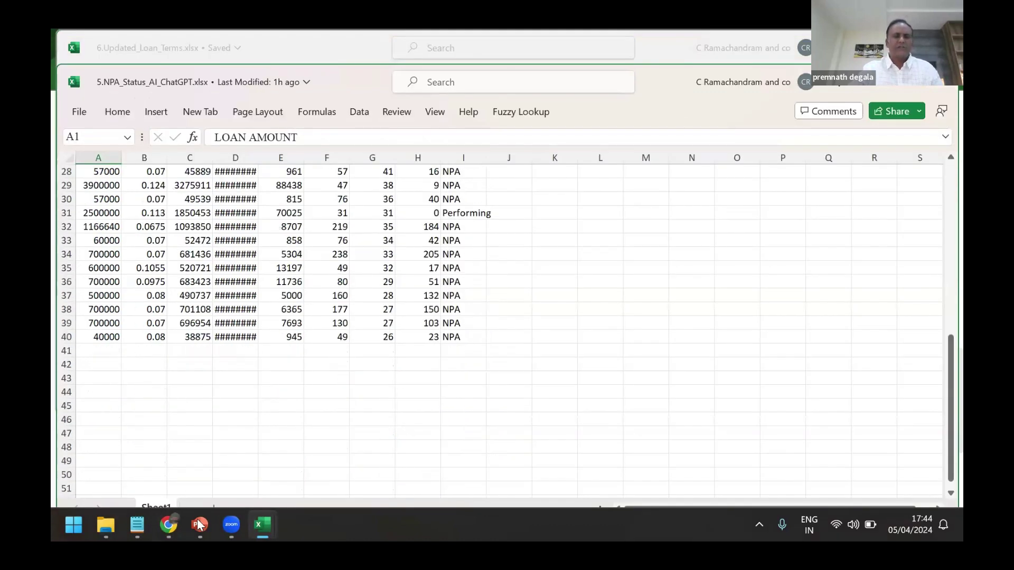
{"action": "left_click", "coordinate": [310, 450]}
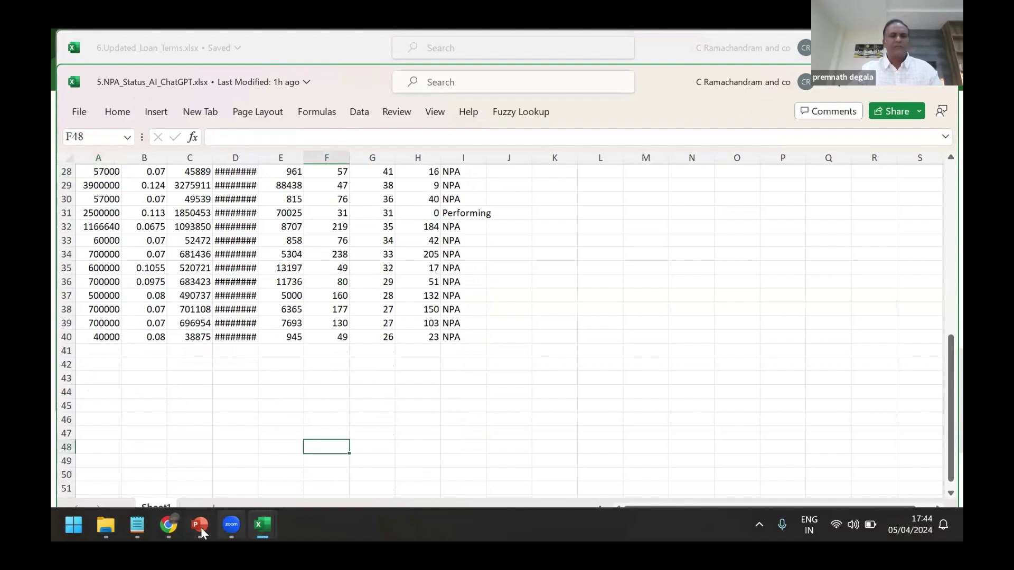
{"action": "left_click", "coordinate": [201, 527]}
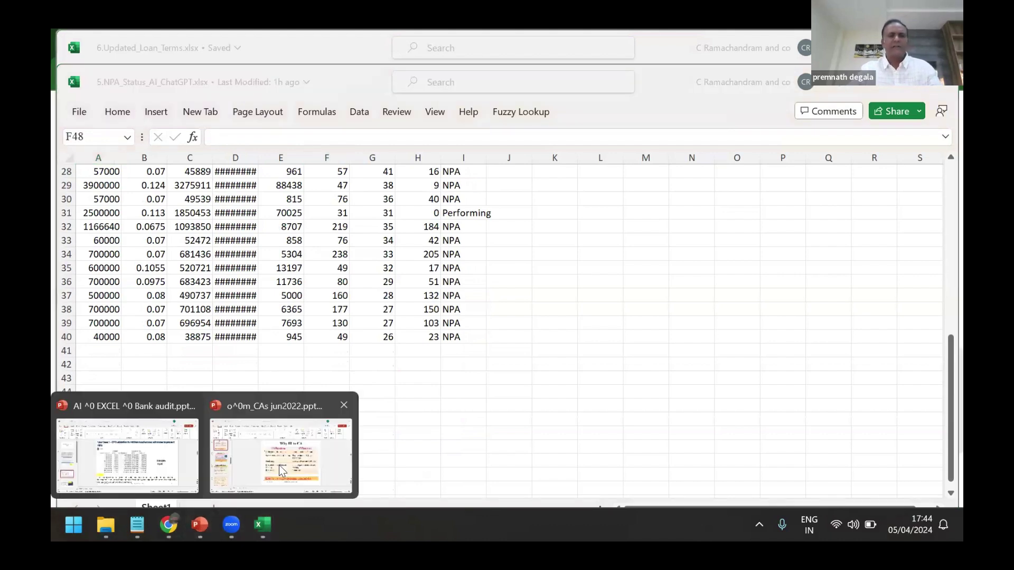
Bring the CAs jun2022 deck forward and zoom into its slide 11, then head to the AI EXCEL Bank audit deck
{"action": "left_click", "coordinate": [279, 465]}
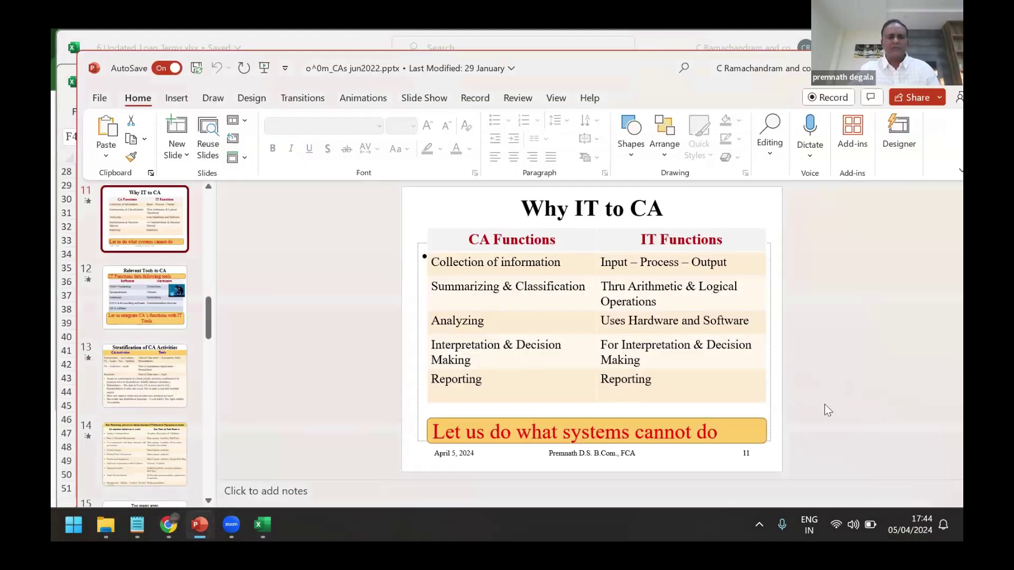
{"action": "scroll", "coordinate": [841, 344], "scroll_direction": "up", "scroll_amount": 1}
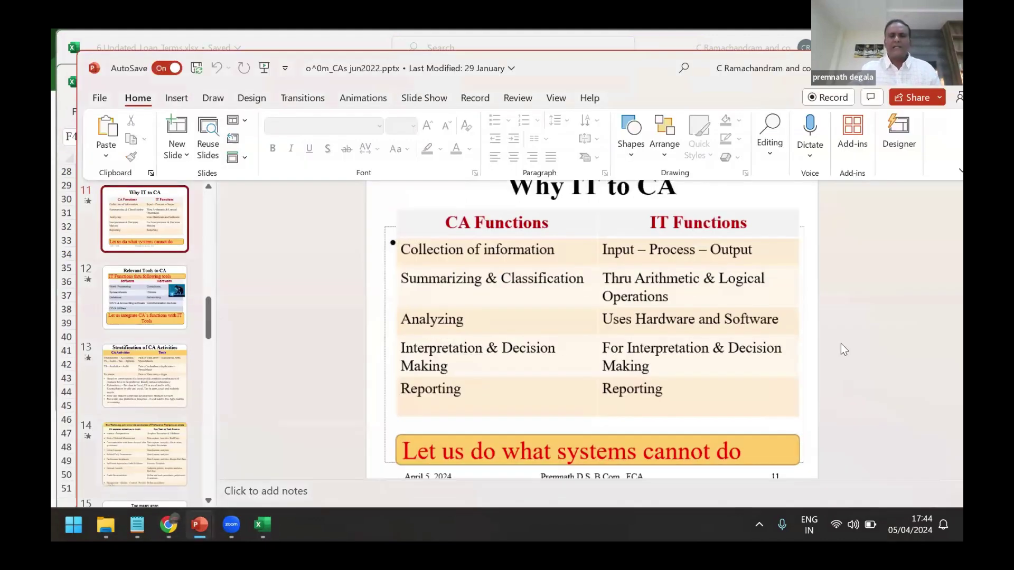
{"action": "scroll", "coordinate": [469, 275], "scroll_direction": "up", "scroll_amount": 1}
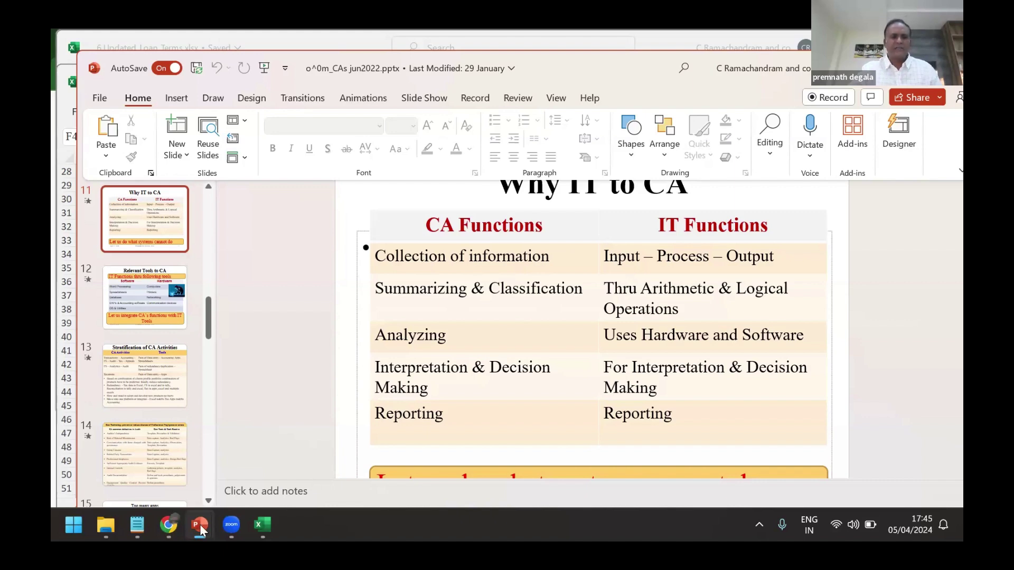
{"action": "mouse_move", "coordinate": [199, 524]}
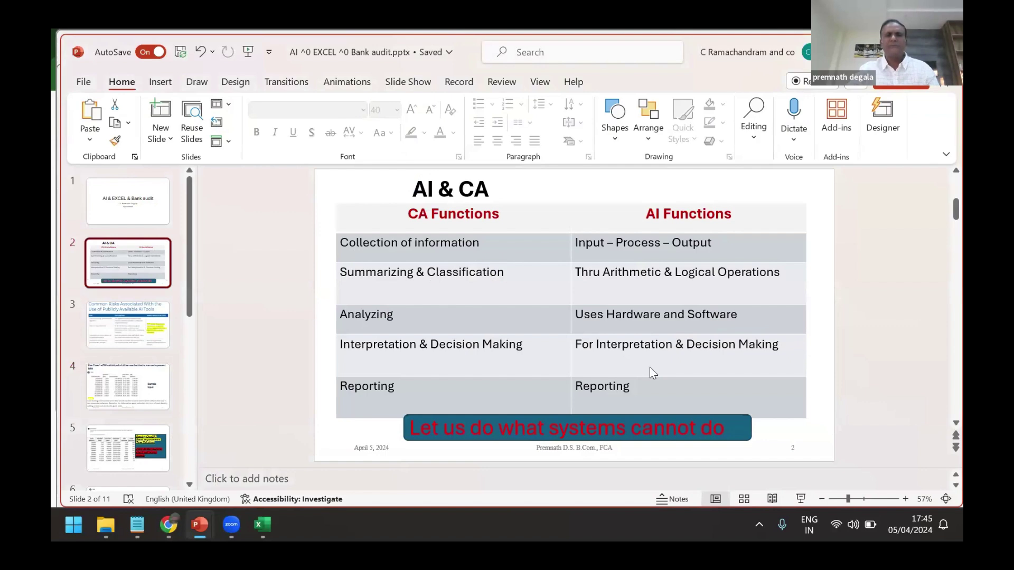
{"action": "scroll", "coordinate": [608, 236], "scroll_direction": "up", "scroll_amount": 1}
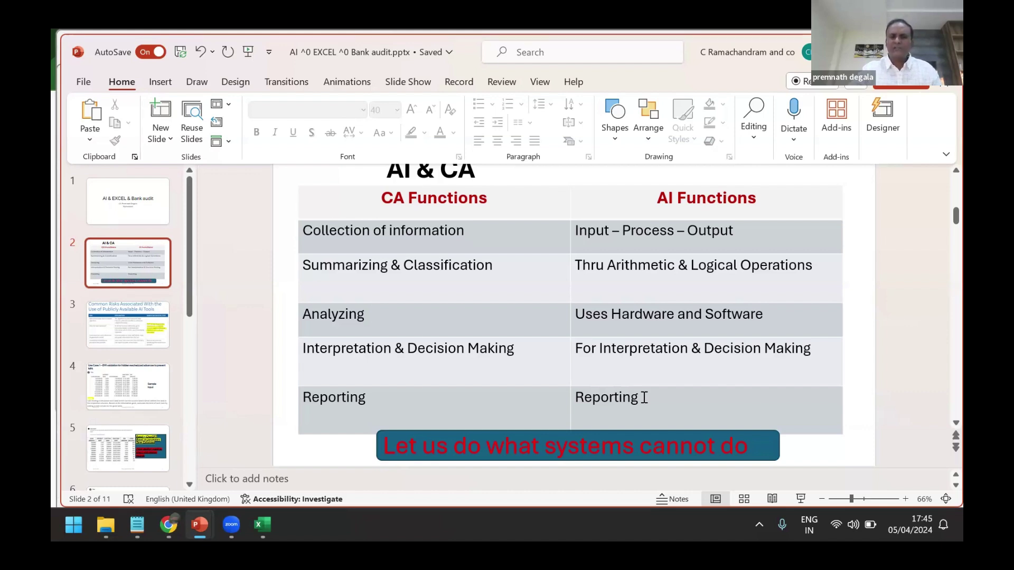
Page from the title slide through to the Use Case 1 EMI validation slide
{"action": "key", "text": "Page_Up"}
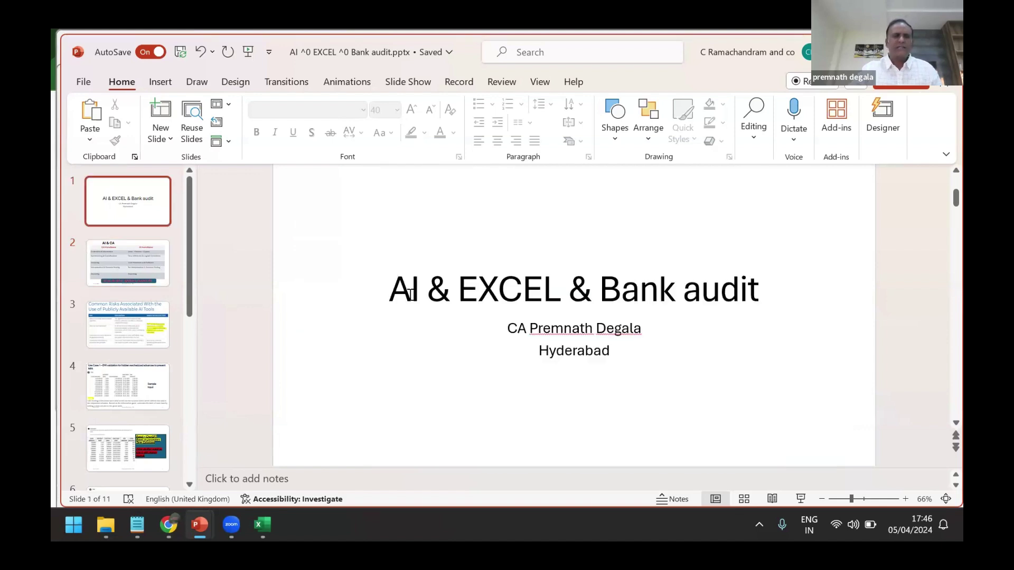
{"action": "scroll", "coordinate": [410, 293], "scroll_direction": "down", "scroll_amount": 1}
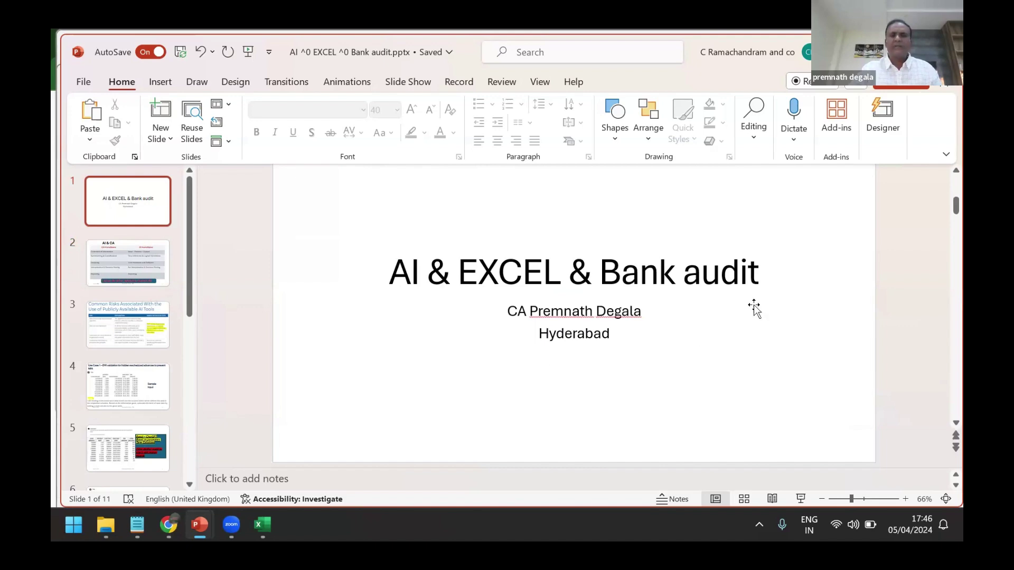
{"action": "scroll", "coordinate": [754, 306], "scroll_direction": "down", "scroll_amount": 5}
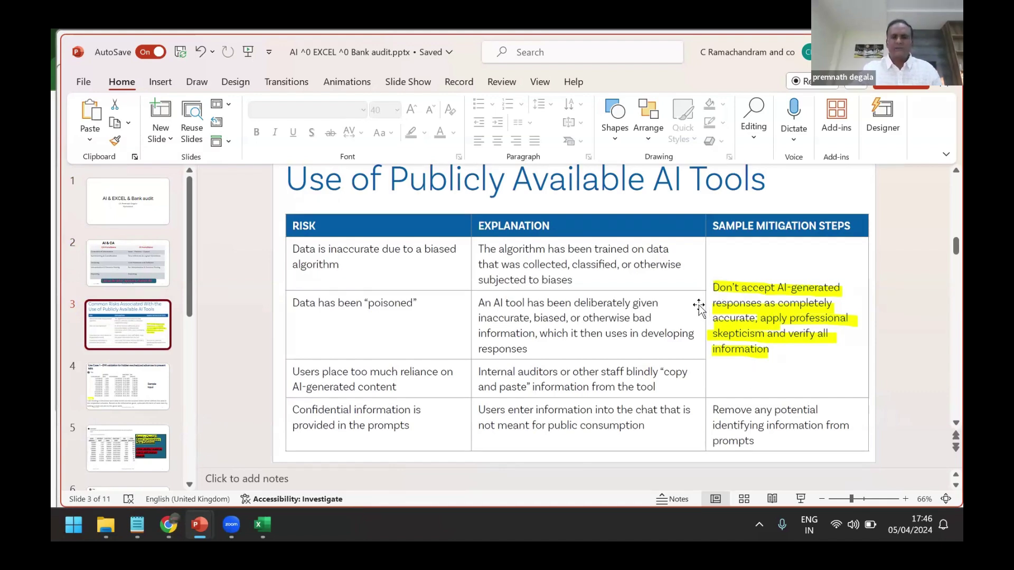
{"action": "key", "text": "Page_Down"}
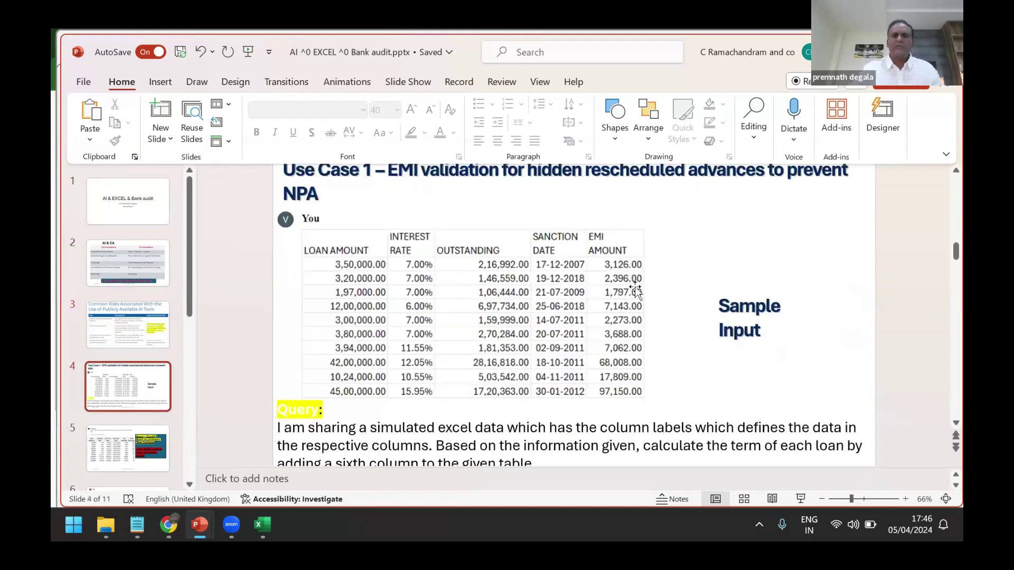
Start the slide show and advance past the ChatGPT result slide to the terms-served explanation
{"action": "left_click", "coordinate": [801, 500]}
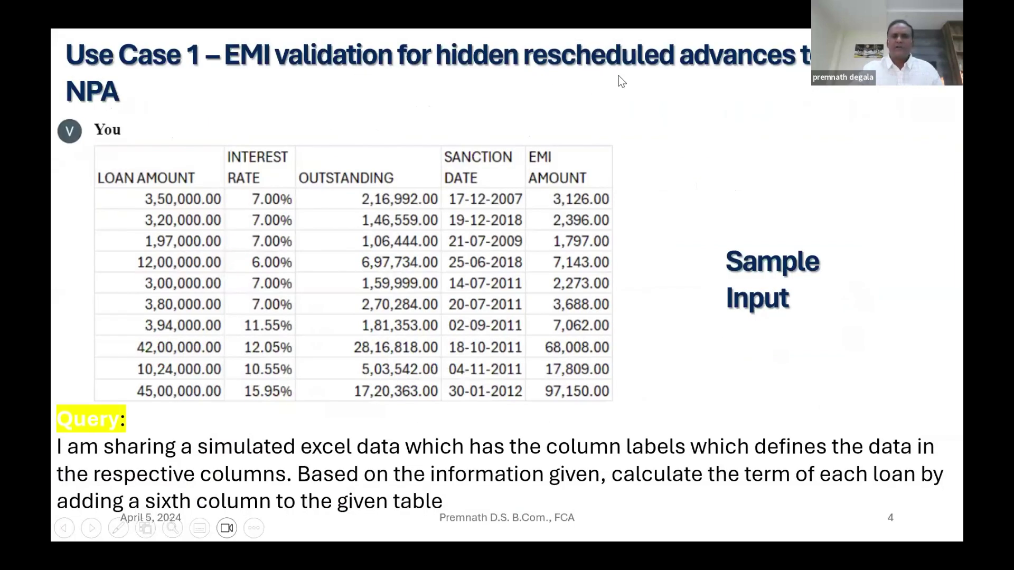
{"action": "left_click", "coordinate": [740, 302]}
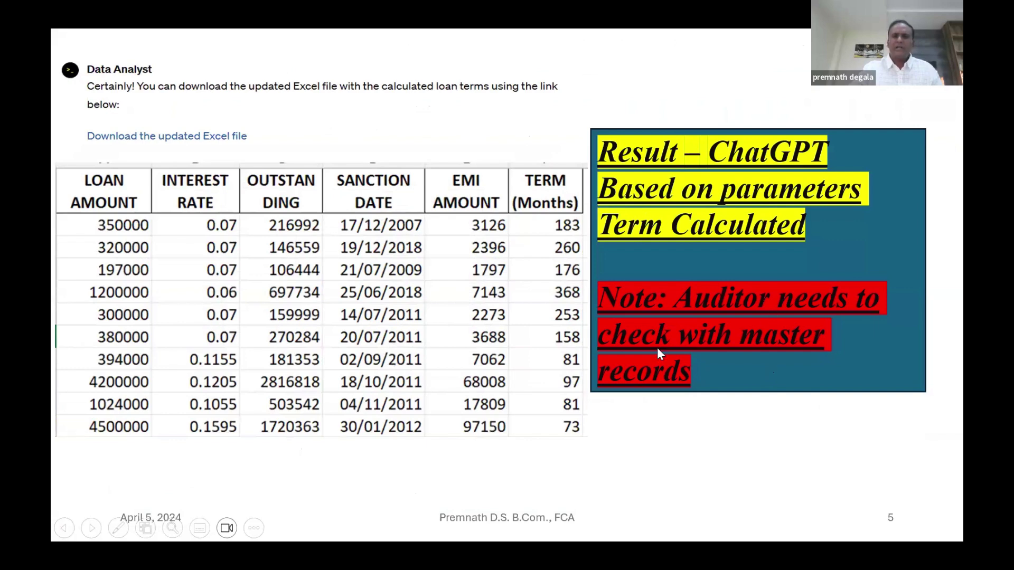
{"action": "left_click", "coordinate": [753, 360]}
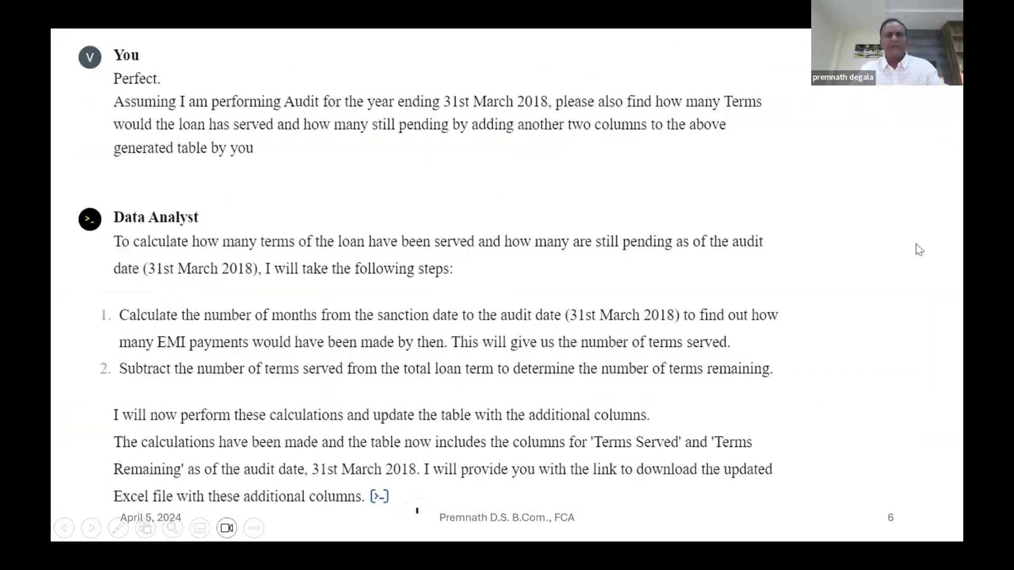